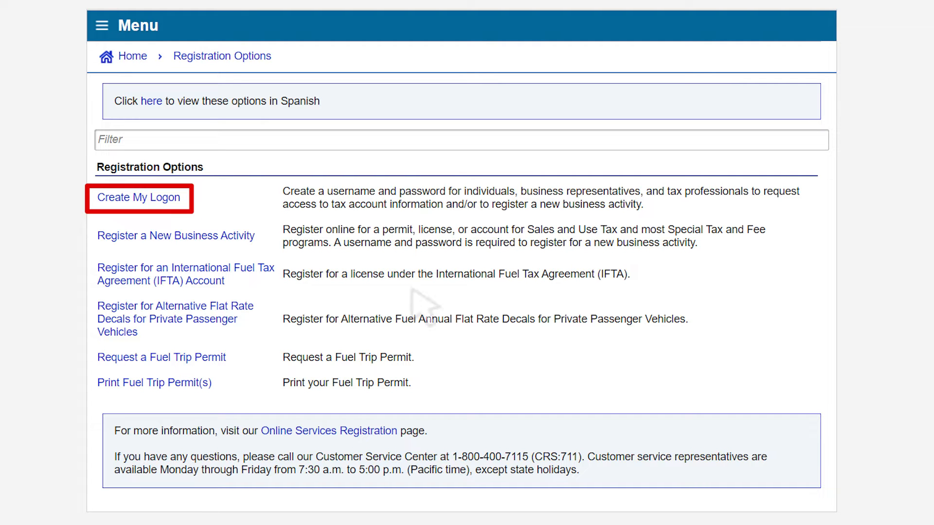
- Start creating a new logon as a third party delegate and continue past the third-party instructions
left_click(163, 198)
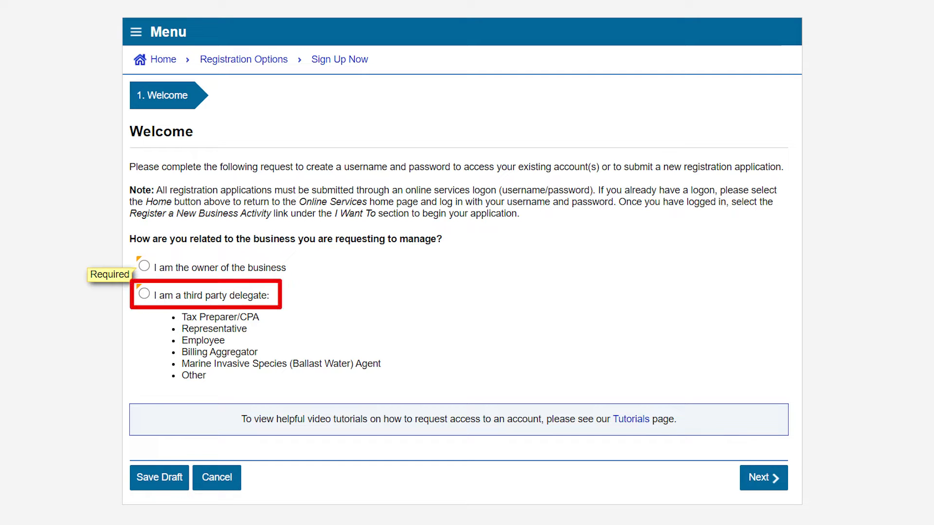
left_click(144, 294)
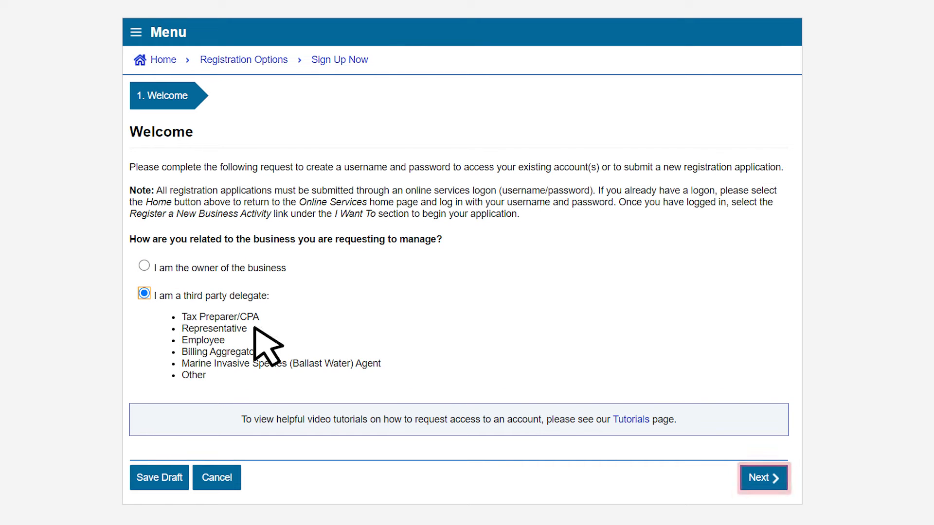
left_click(773, 479)
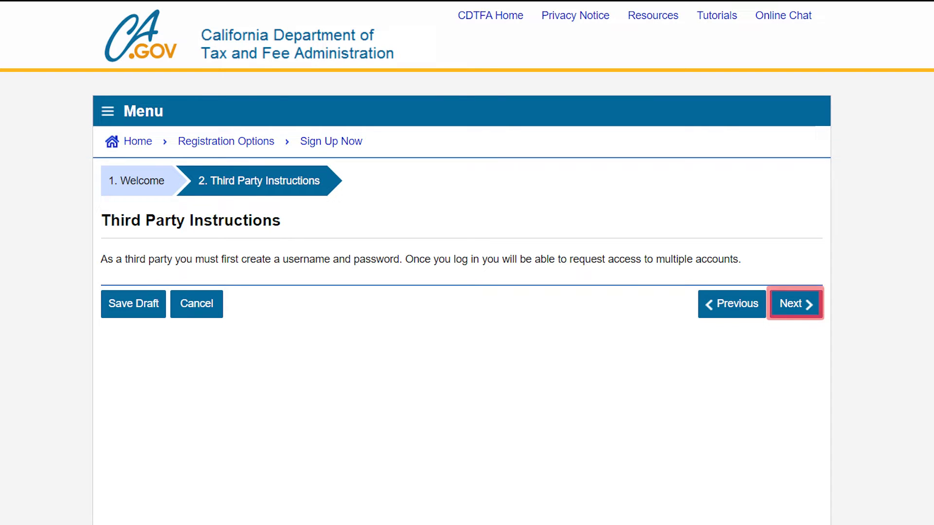
left_click(791, 304)
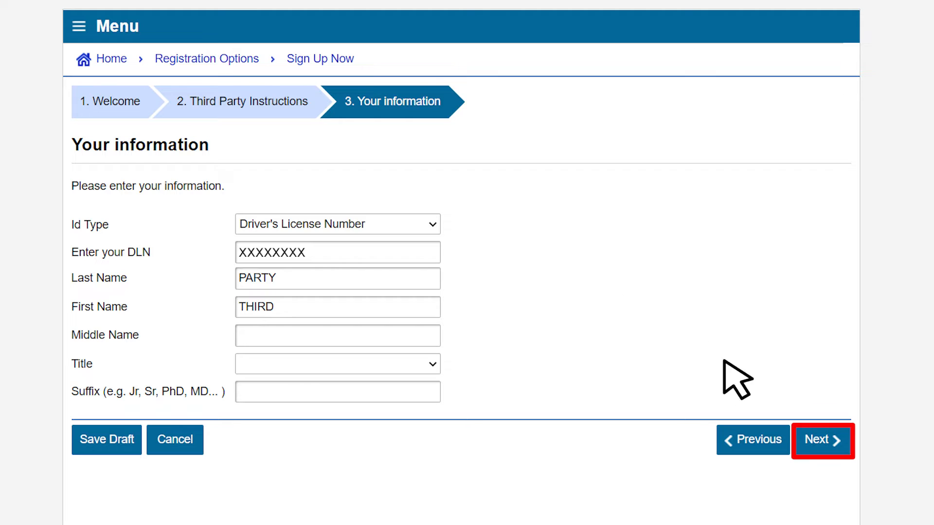
- Submit your identification details, then verify and save your primary address and continue
left_click(820, 441)
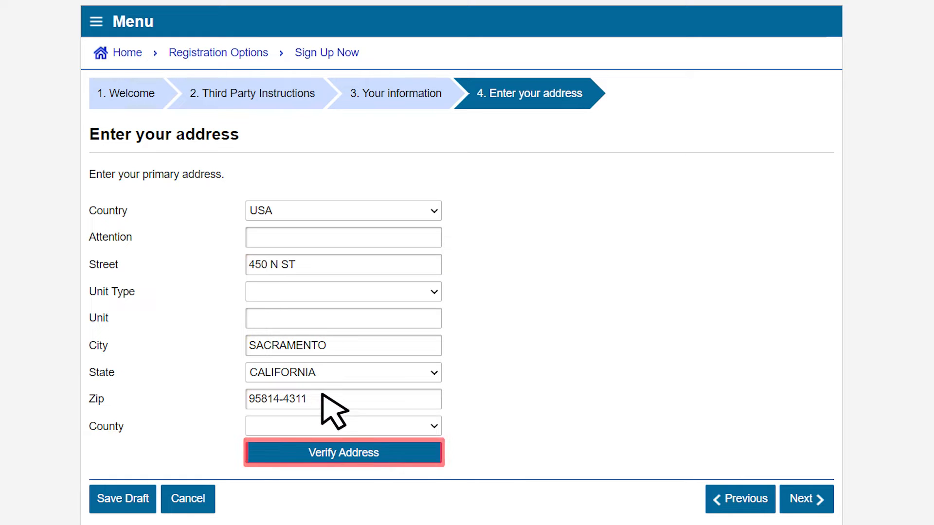
left_click(396, 449)
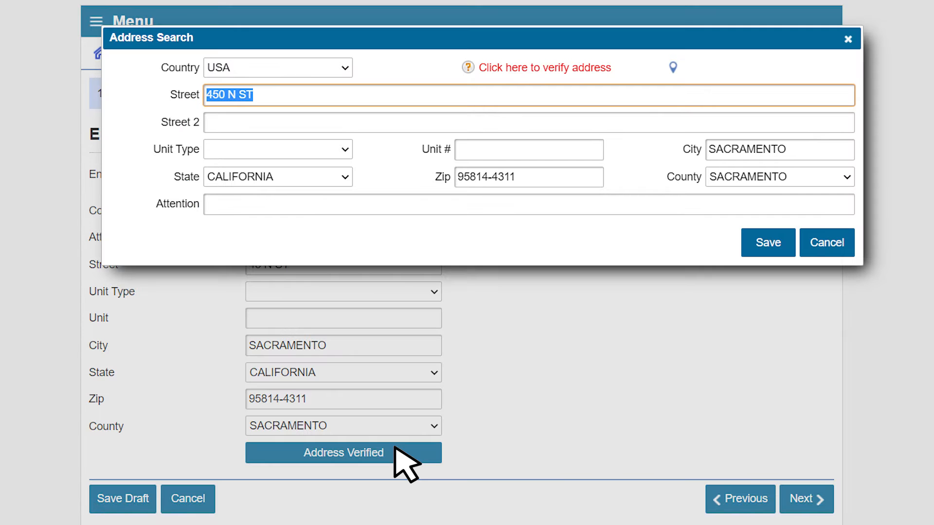
left_click(584, 67)
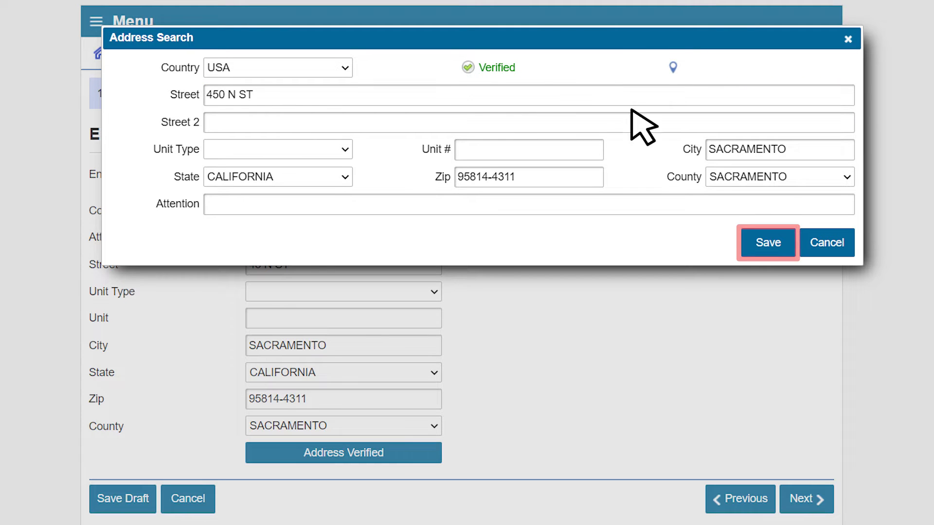
left_click(772, 241)
scroll(774, 239, "down", 1)
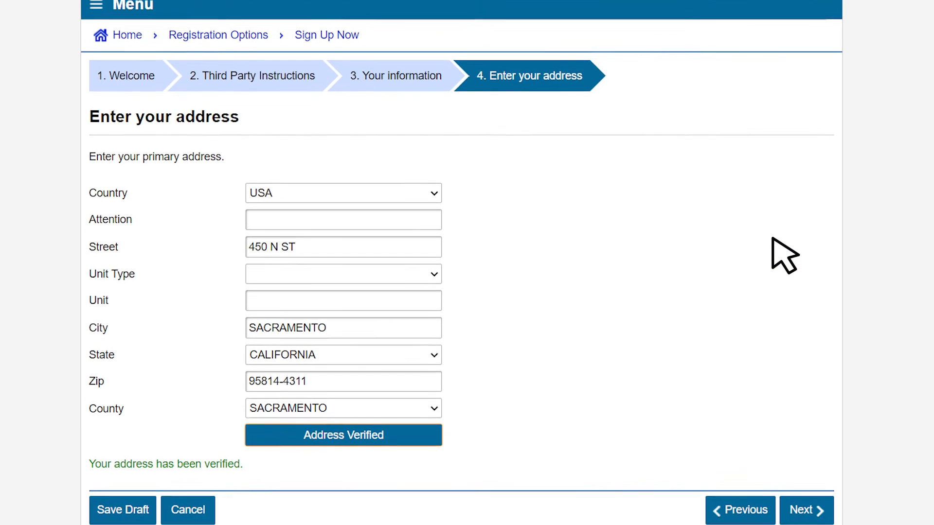
left_click(806, 488)
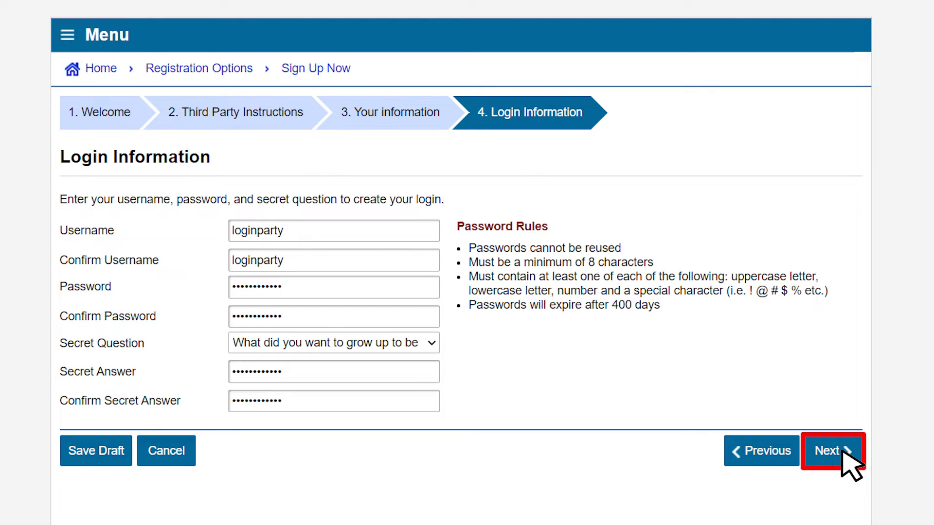
- Submit the username, password, secret answer and contact details, choose email-only authentication codes, and submit the registration
left_click(833, 451)
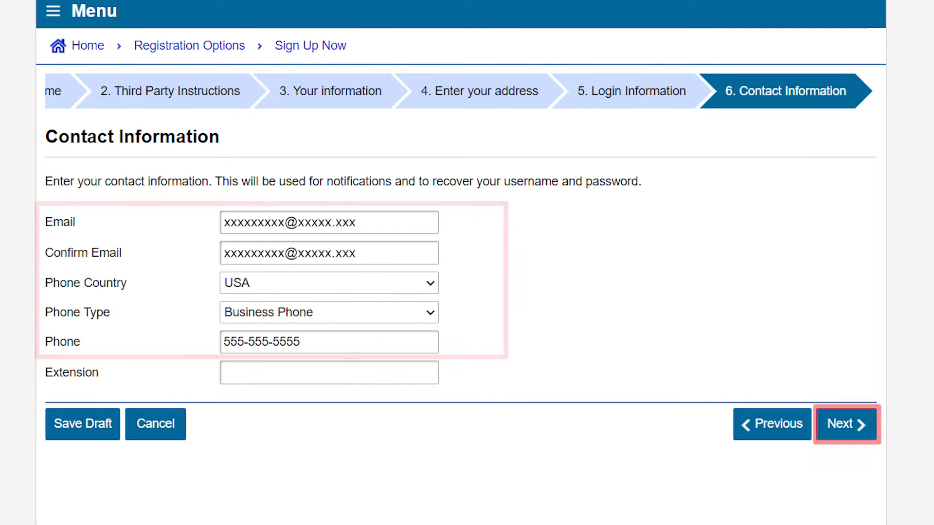
left_click(867, 428)
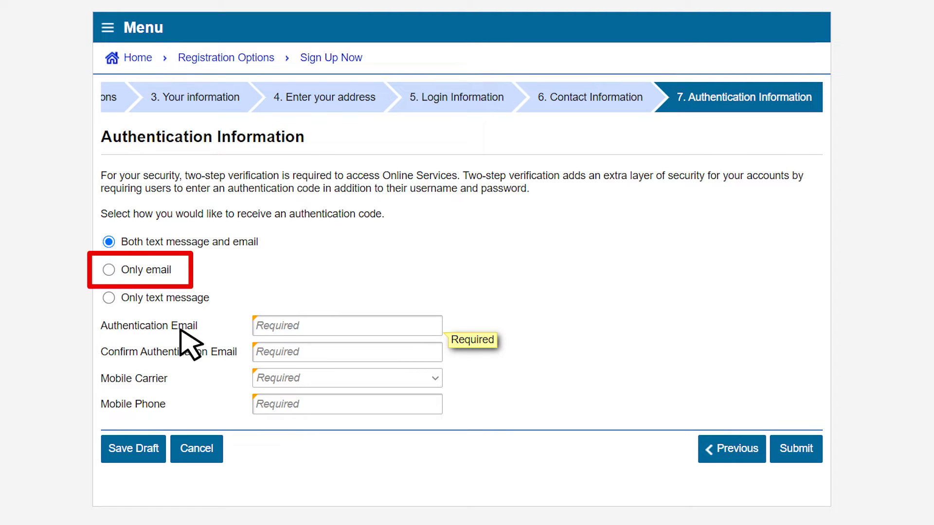
left_click(113, 271)
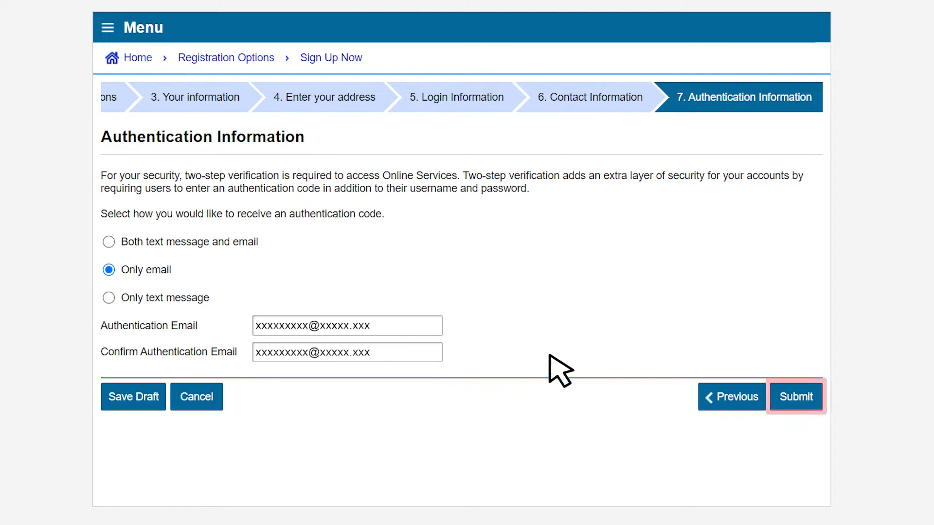
left_click(784, 404)
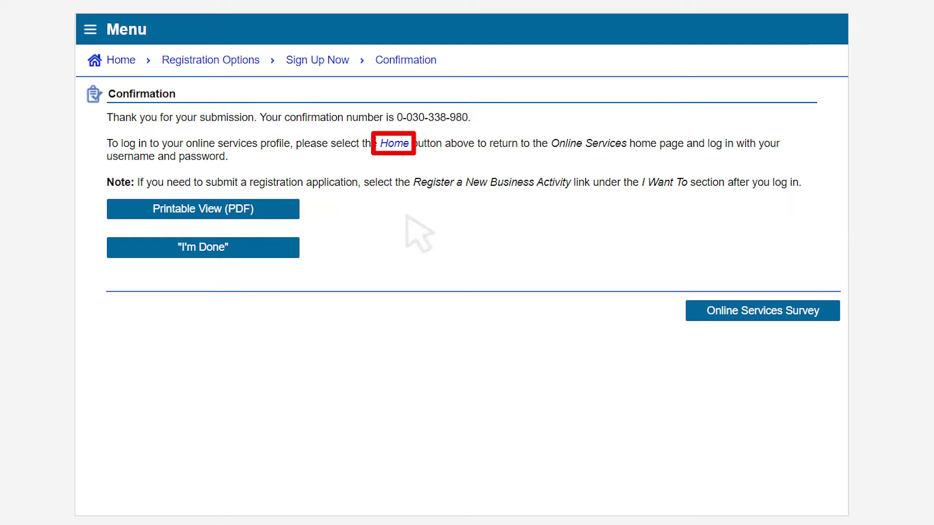
- Return to the Online Services home page and log in with the new username and password
left_click(400, 145)
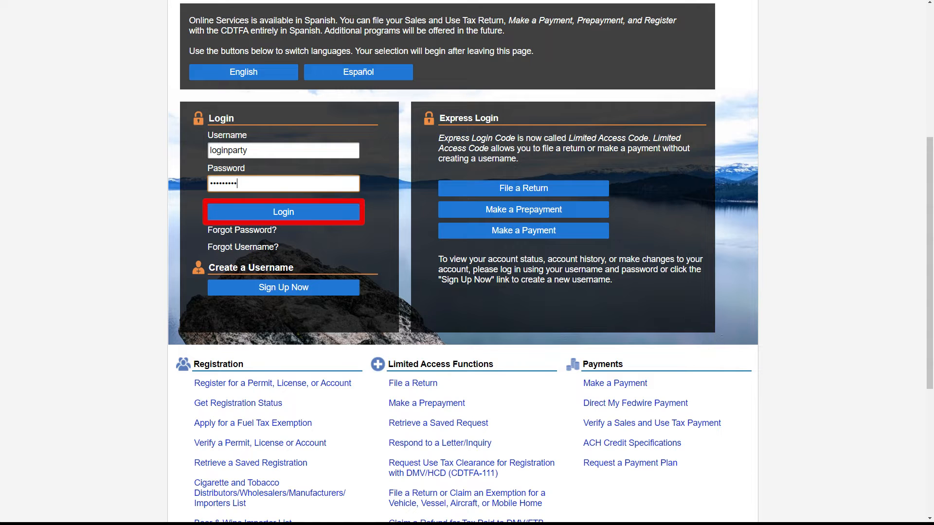
left_click(300, 215)
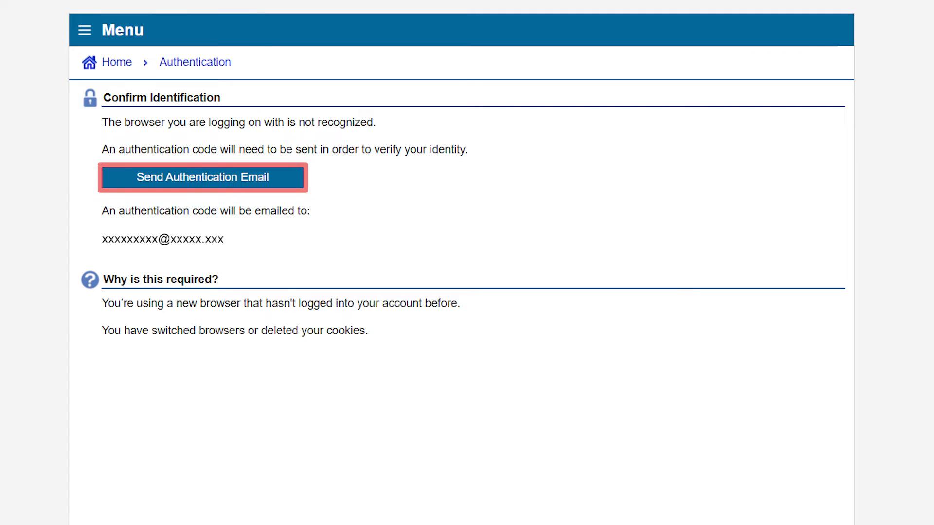
- Send an authentication email and log on with the received authentication code, trusting this browser
left_click(208, 179)
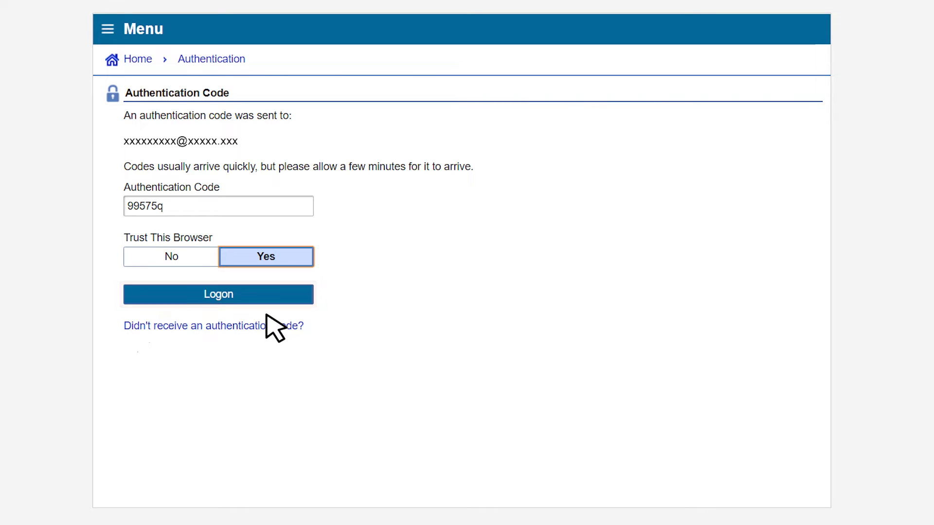
left_click(242, 298)
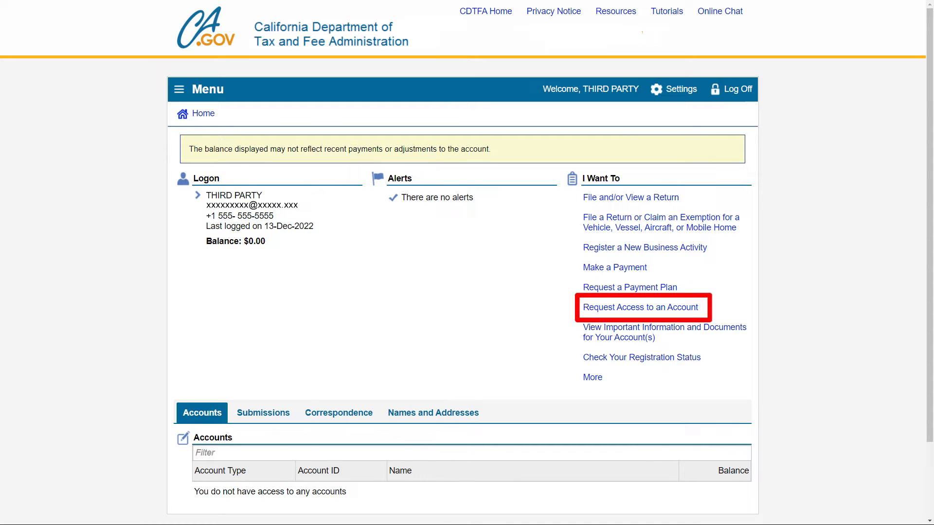
- Start a request for access to an account as a third party delegate
left_click(686, 310)
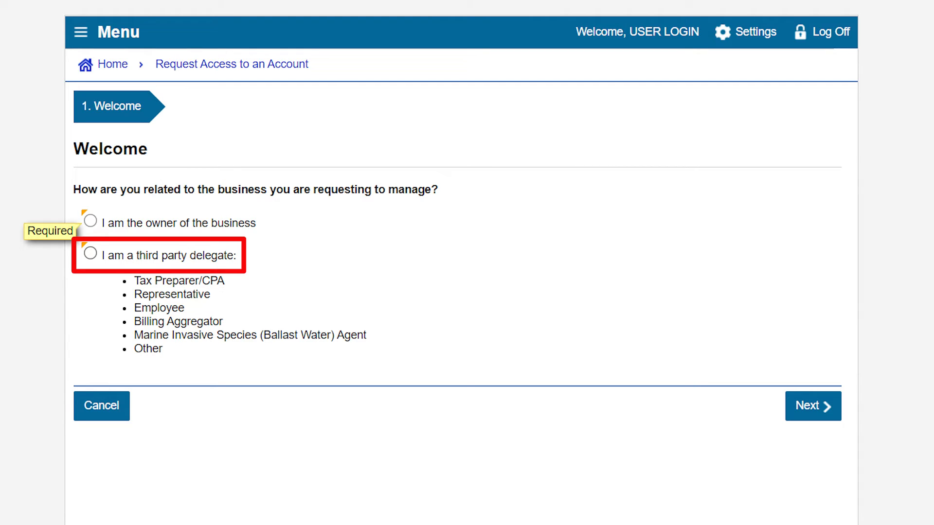
left_click(91, 253)
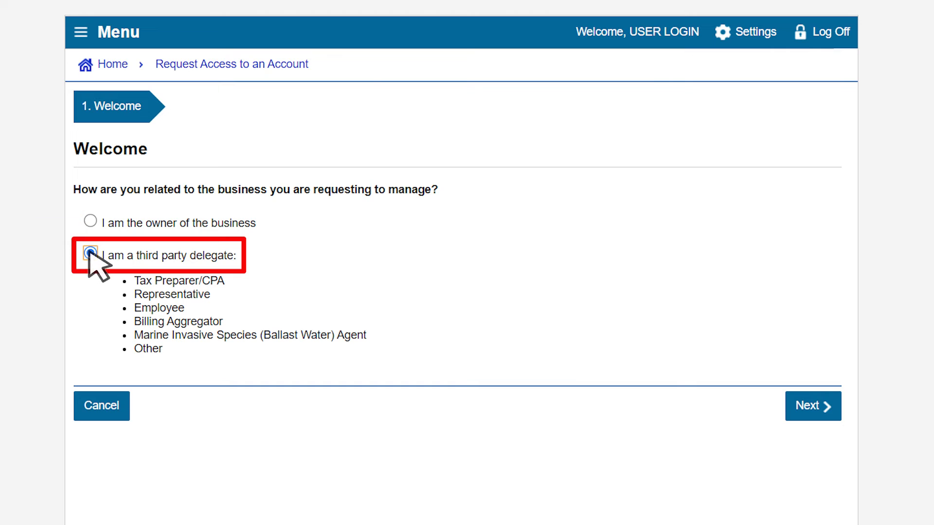
left_click(813, 407)
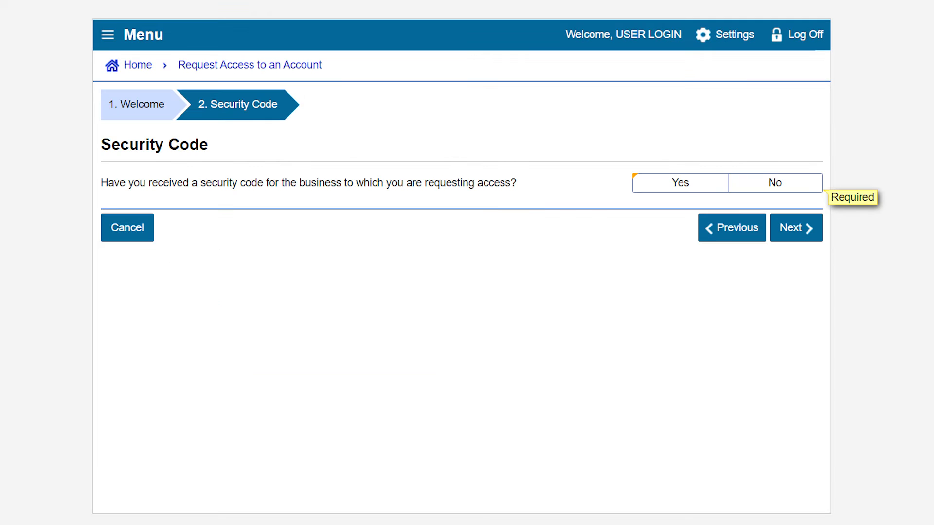
- Answer that no security code was received and request a security code letter for the Sales and Use Tax account number
left_click(787, 184)
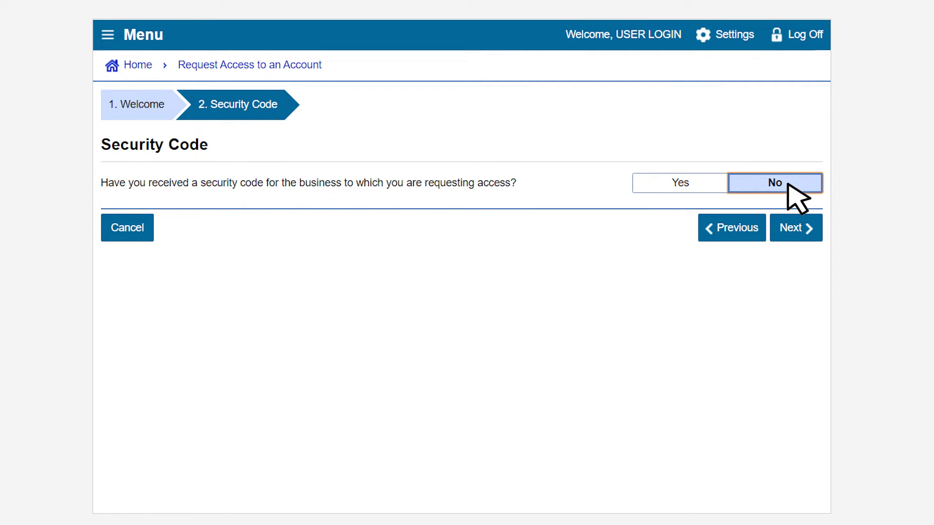
left_click(800, 231)
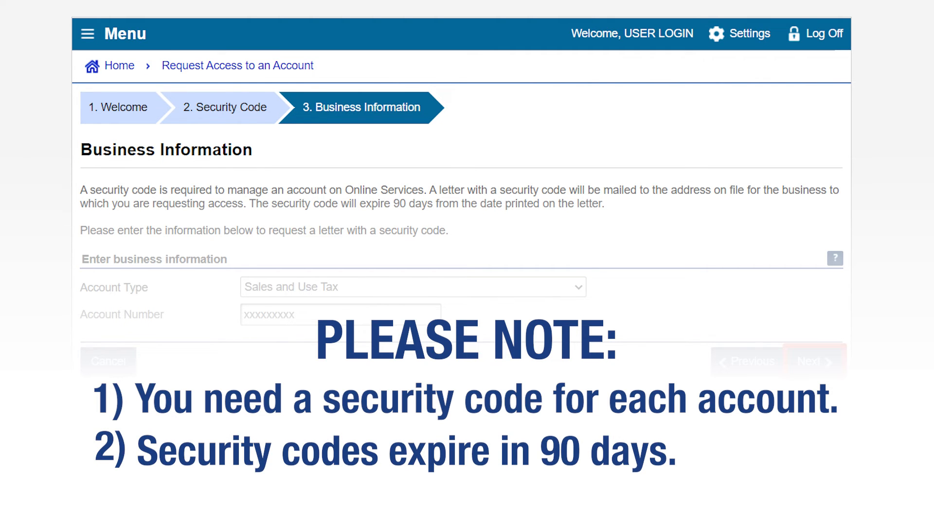
left_click(809, 362)
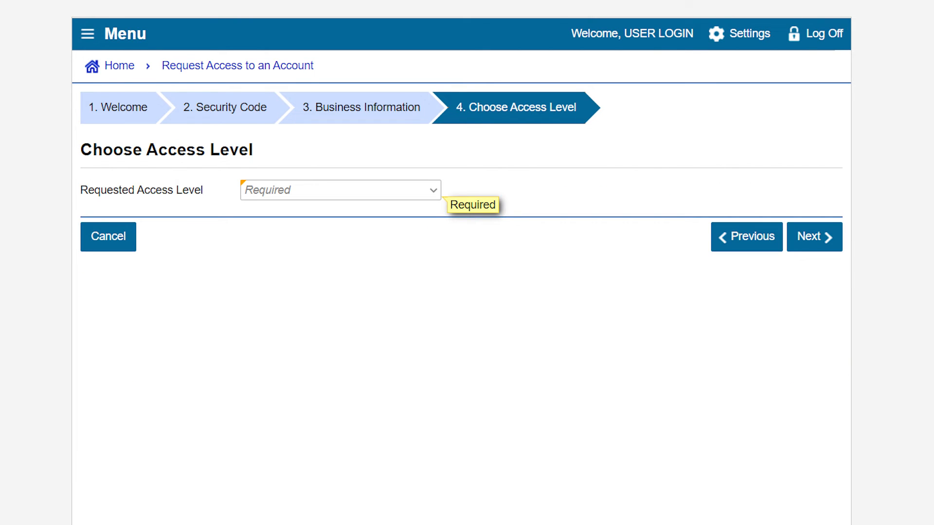
- Set the requested access level to All Access and submit the access request
left_click(434, 191)
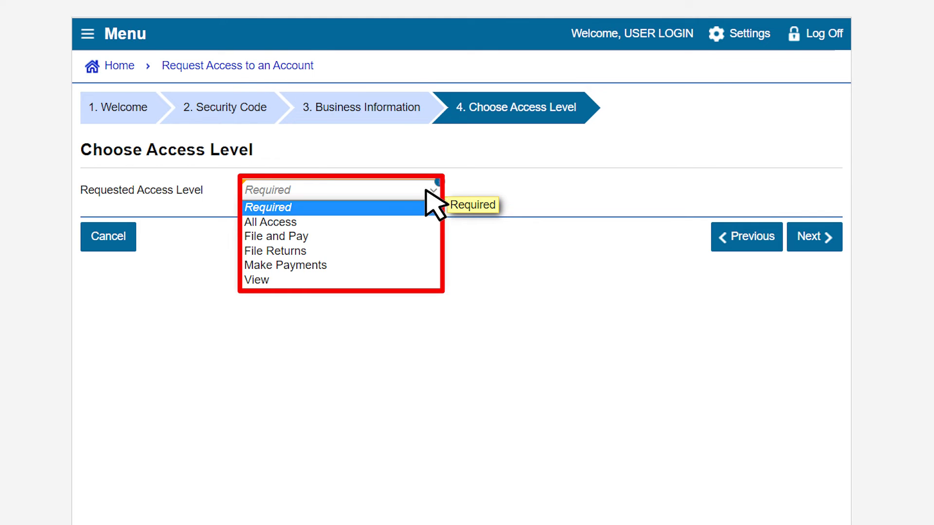
left_click(291, 222)
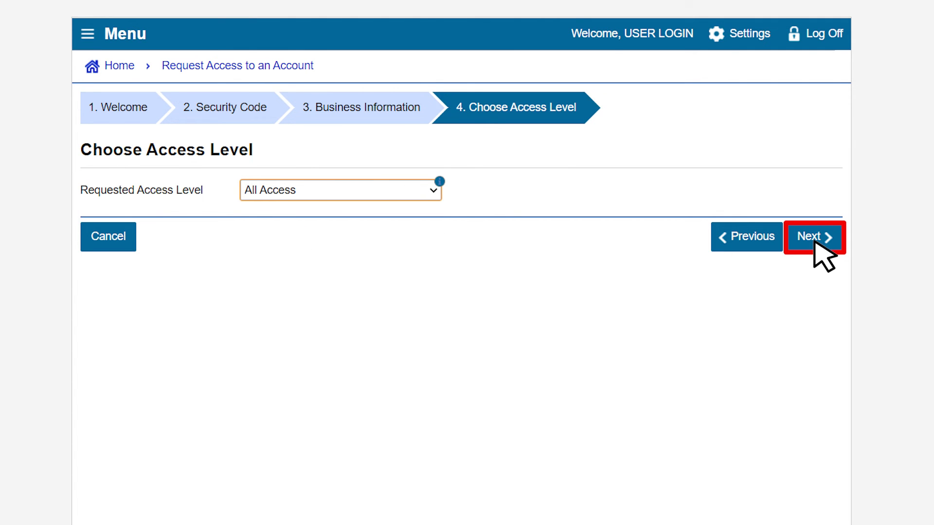
left_click(809, 236)
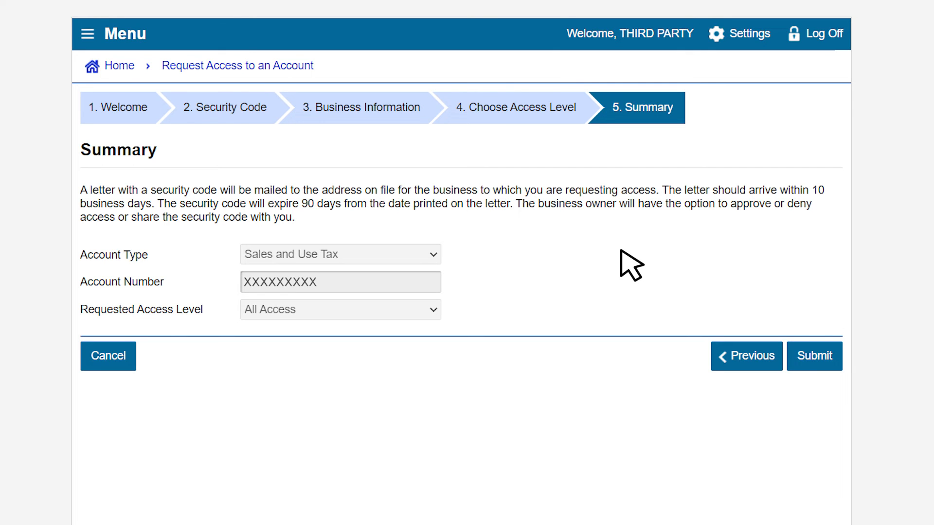
left_click(808, 362)
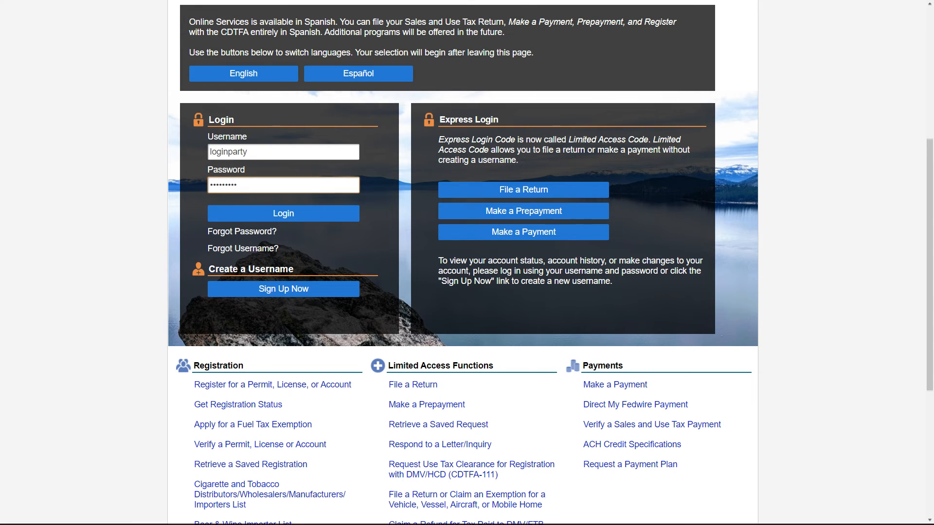
- Log in again and open a new request for access to an account
left_click(292, 213)
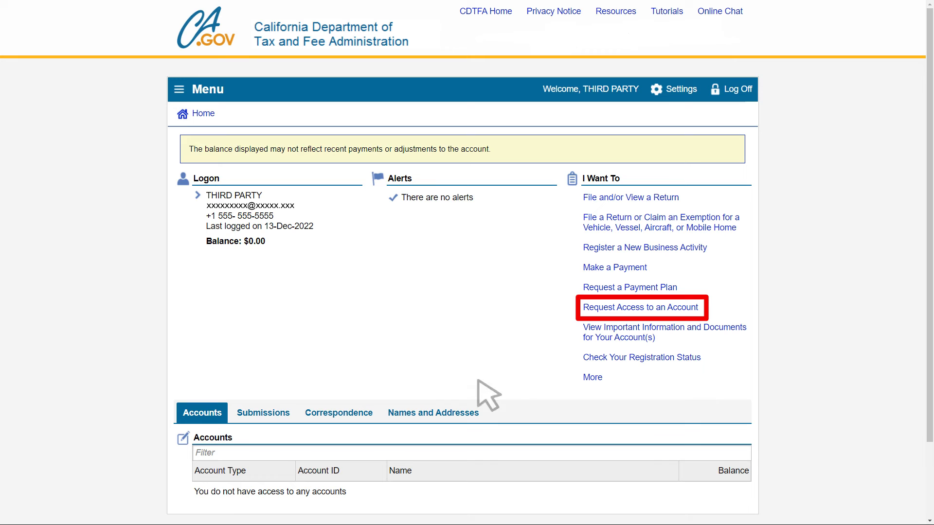
left_click(668, 307)
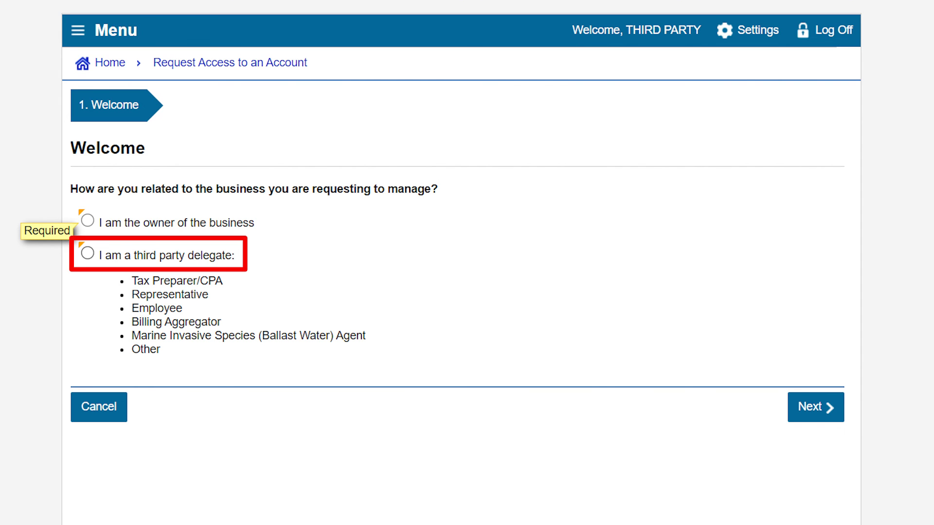
- Choose third party delegate and answer that a security code for the business was received
left_click(88, 253)
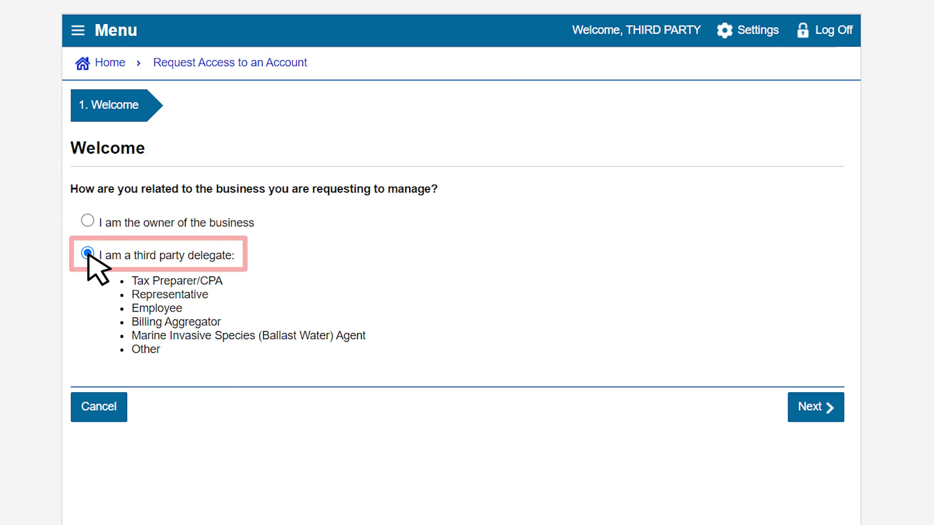
left_click(800, 412)
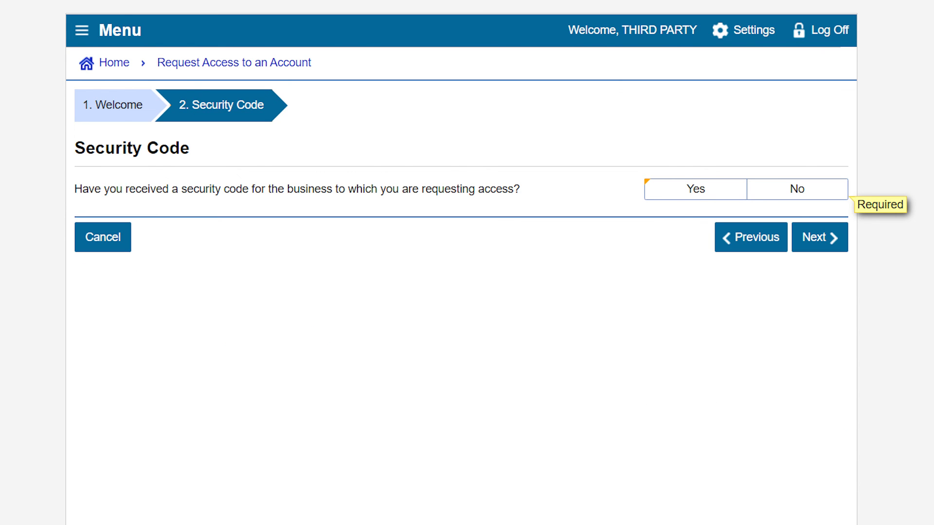
left_click(700, 191)
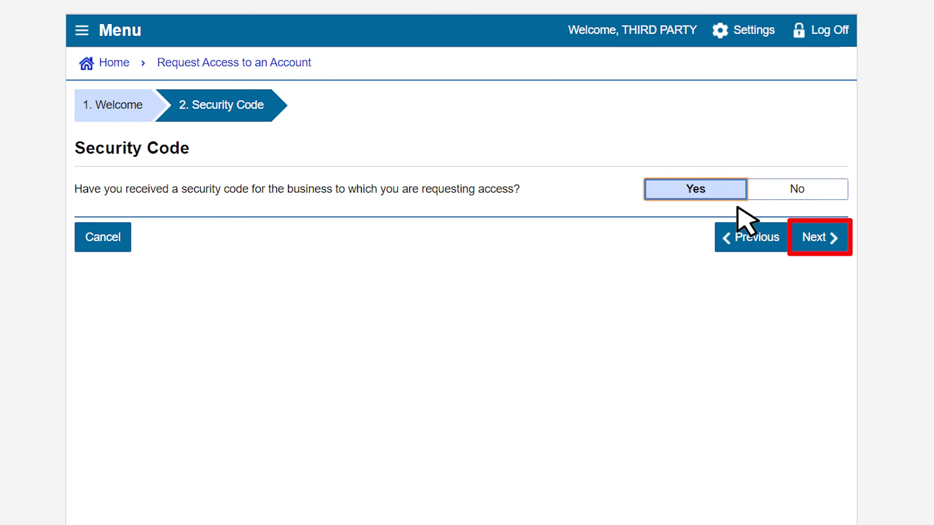
left_click(809, 239)
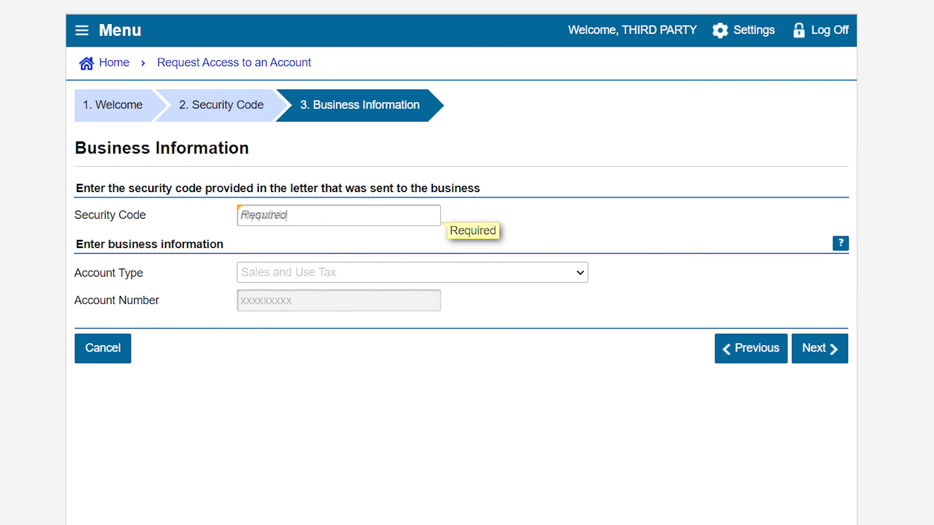
- Enter the security code with the Sales and Use Tax account number, submit the request, and finish
left_click(805, 348)
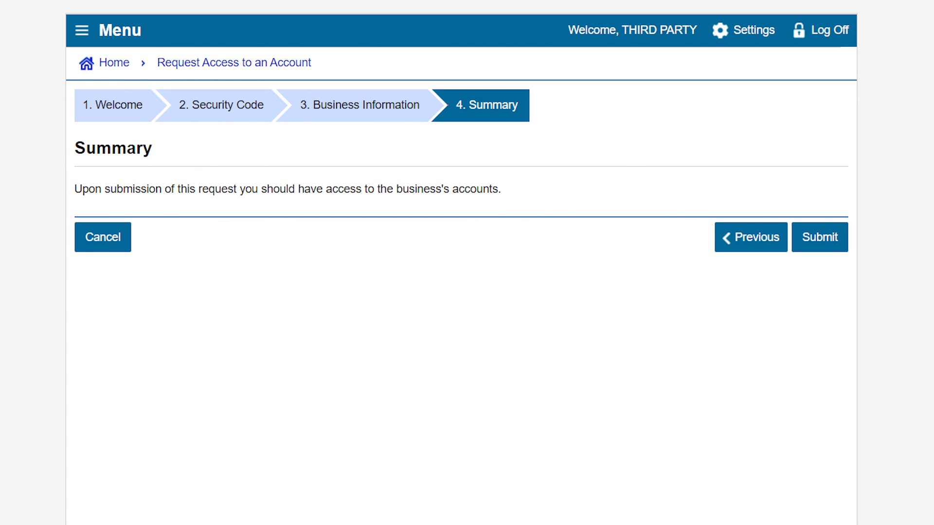
left_click(811, 239)
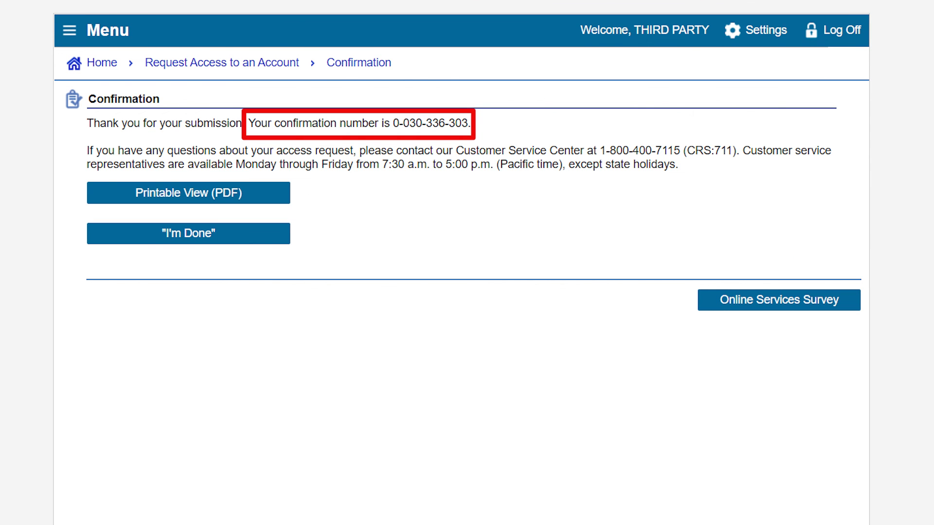
left_click(240, 231)
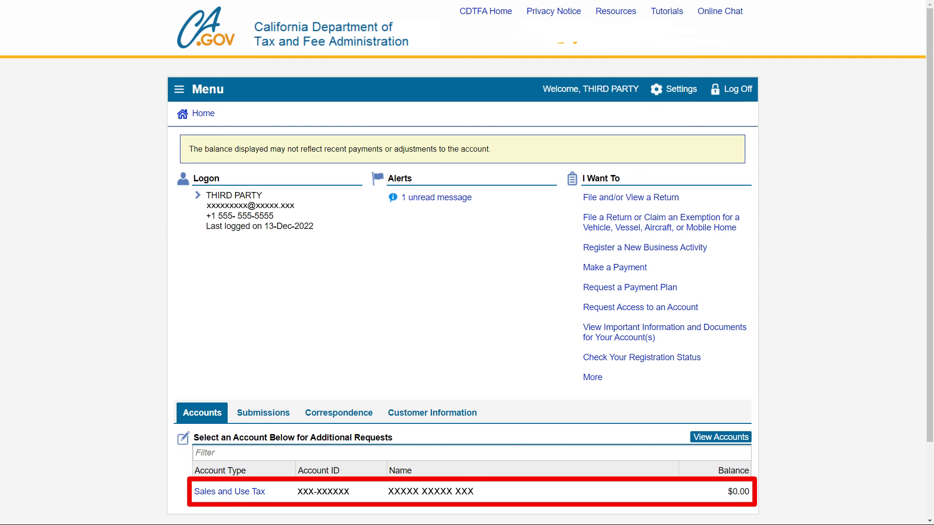